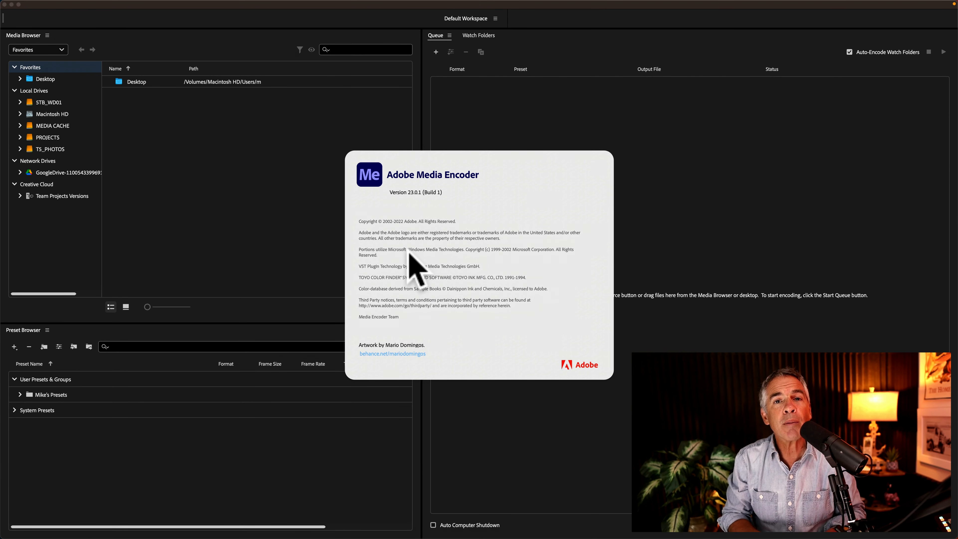
- Add a watch folder by creating a new Desktop folder named WATCH FOLDER
{"action": "left_click", "coordinate": [476, 136]}
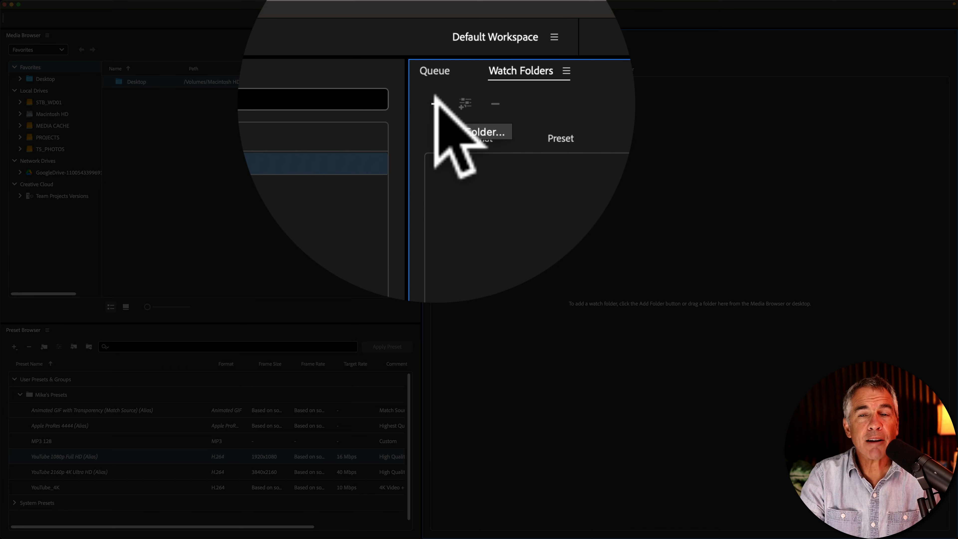
{"action": "left_click", "coordinate": [435, 101]}
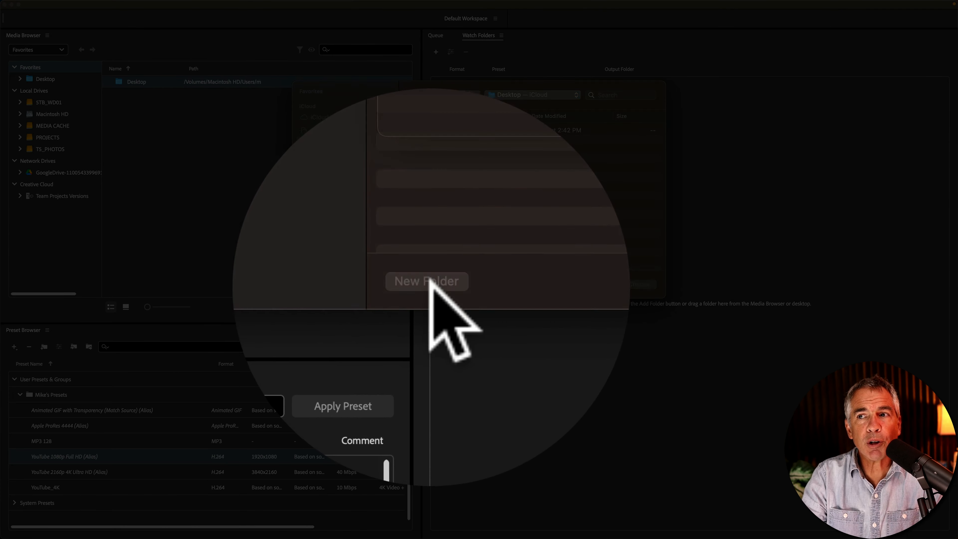
{"action": "left_click", "coordinate": [430, 284]}
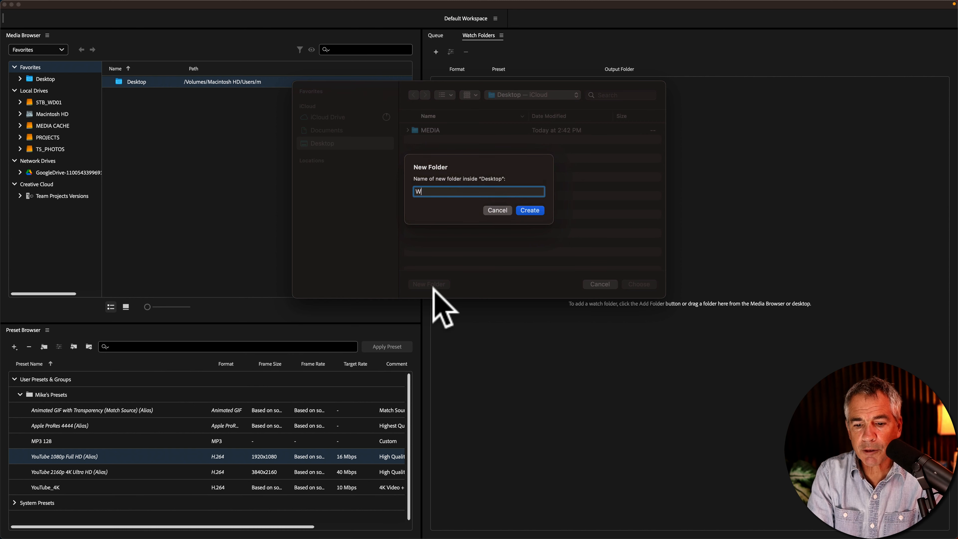
{"action": "type", "text": "WATCH FOLDER"}
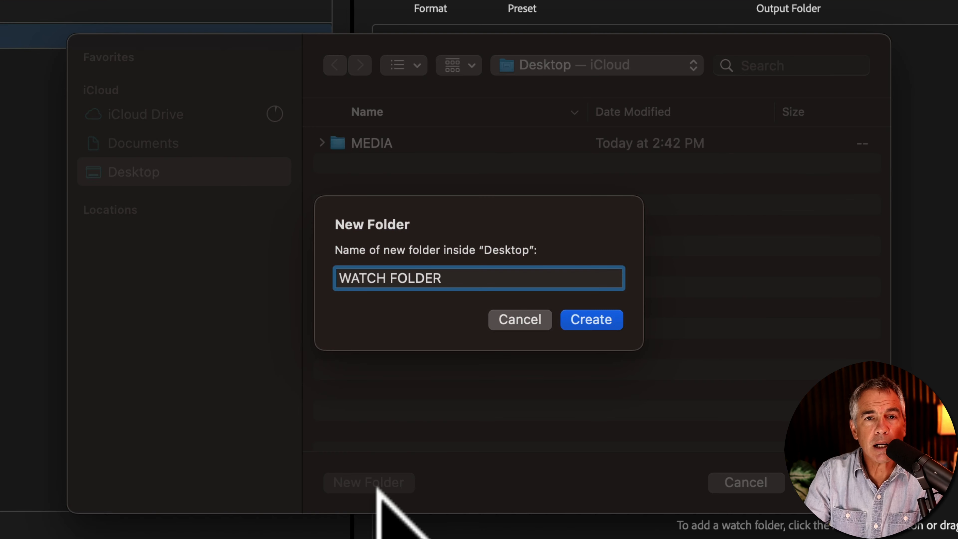
{"action": "left_click", "coordinate": [528, 207]}
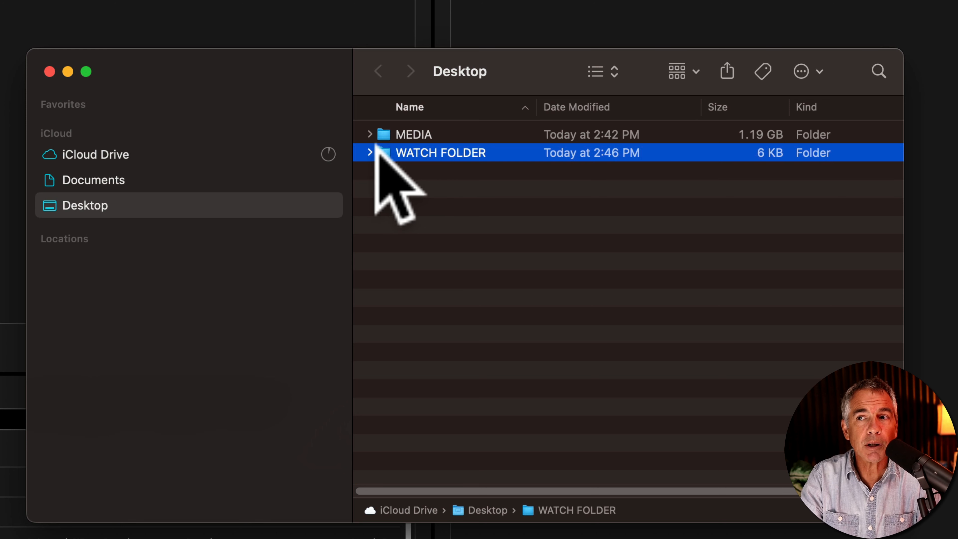
- Expand WATCH FOLDER in Finder to examine its Output subfolder
{"action": "left_click", "coordinate": [368, 151]}
{"action": "left_click", "coordinate": [430, 169]}
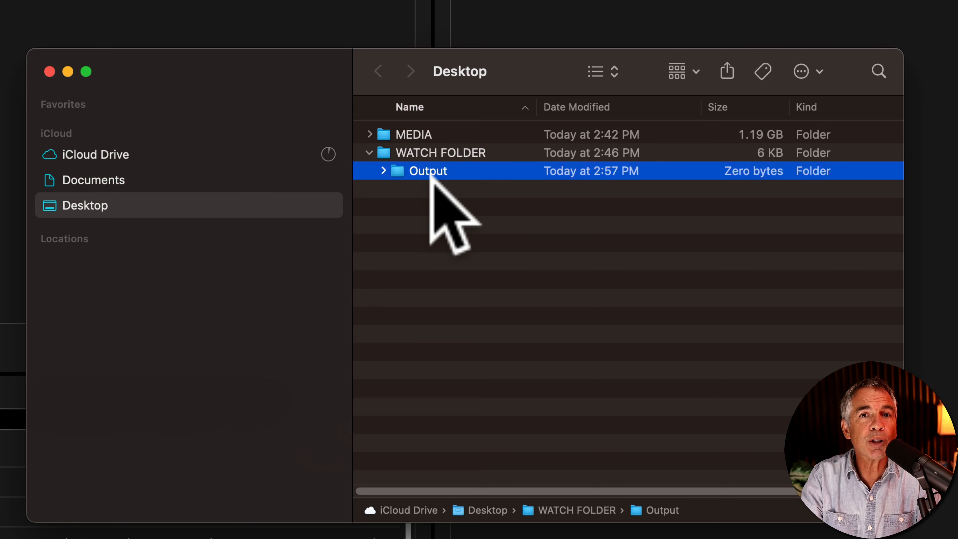
{"action": "left_click", "coordinate": [441, 146]}
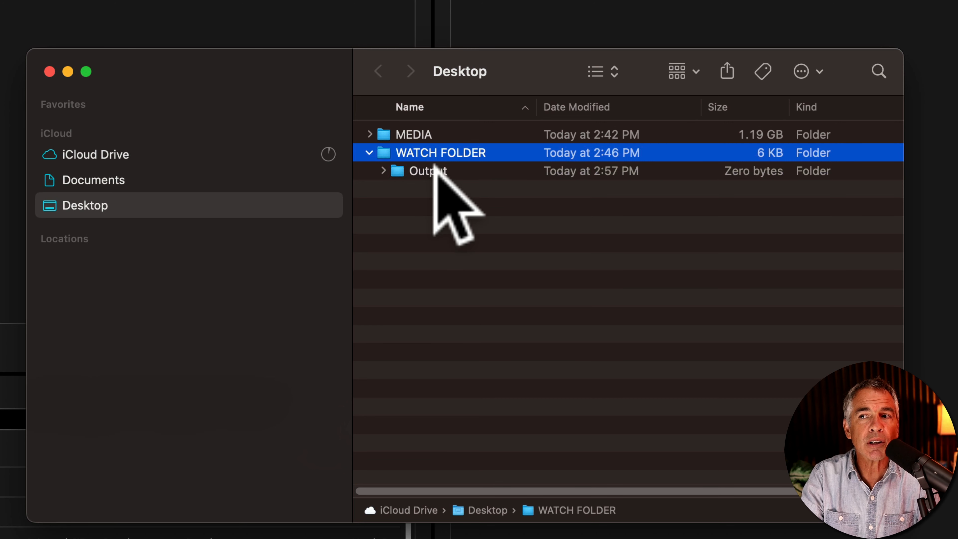
{"action": "left_click", "coordinate": [438, 173]}
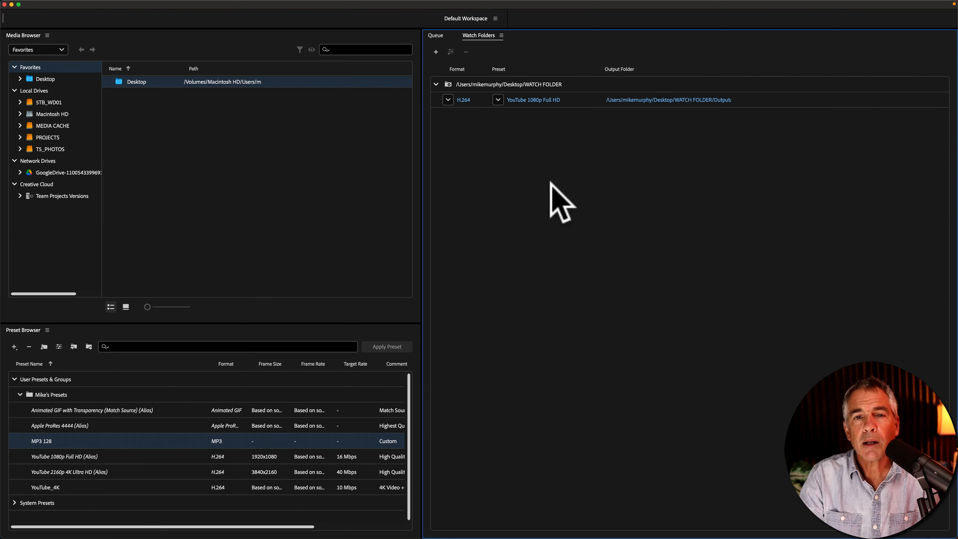
- Open the watch folder's format and preset lists to review the available options
{"action": "left_click", "coordinate": [552, 79]}
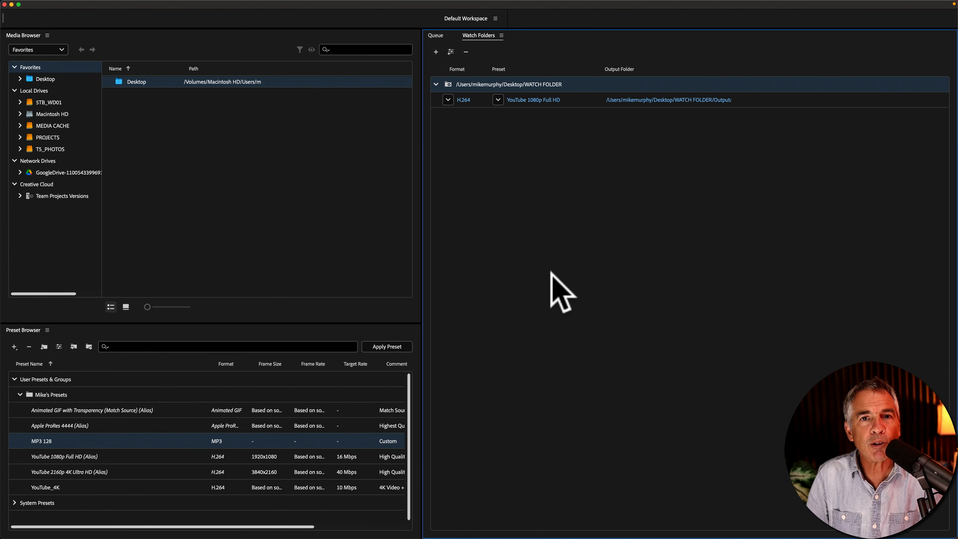
{"action": "left_click", "coordinate": [553, 270]}
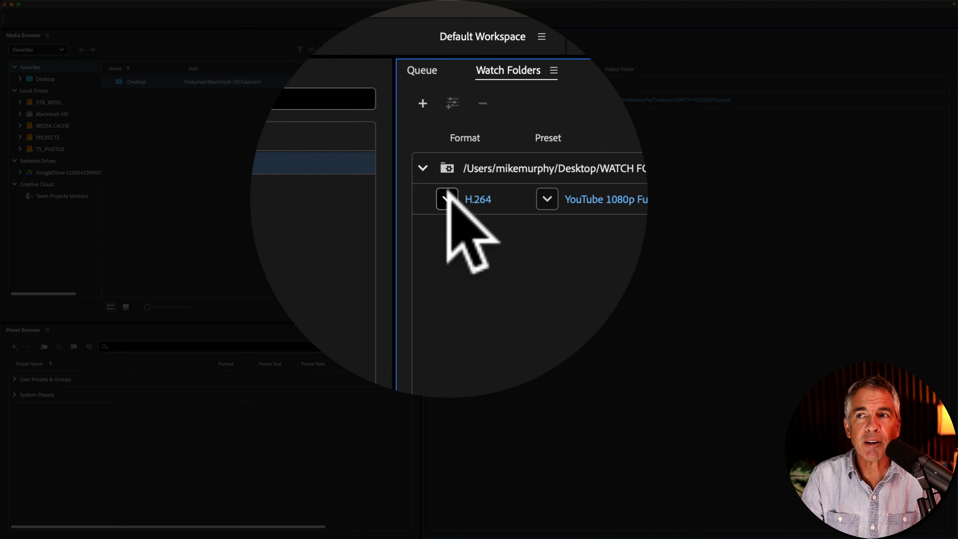
{"action": "left_click", "coordinate": [448, 100]}
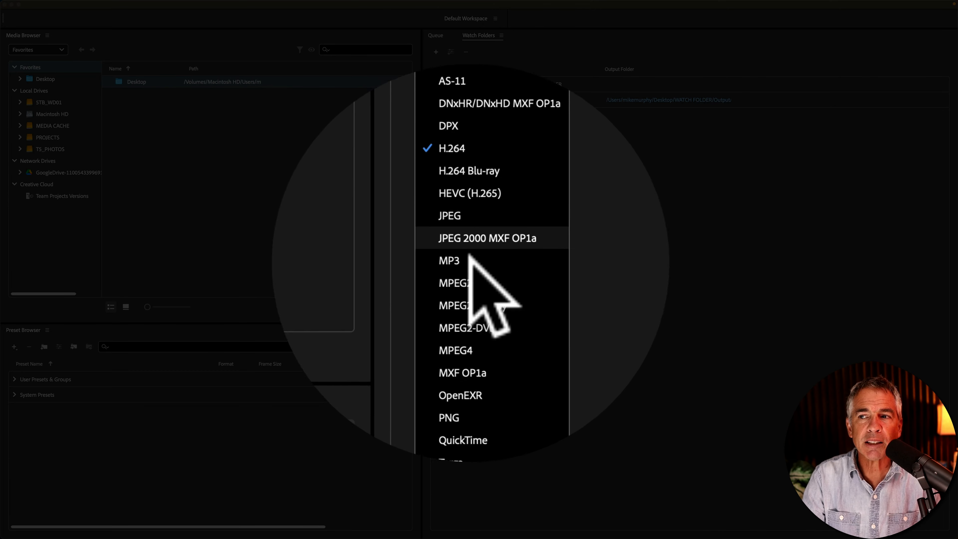
{"action": "left_click", "coordinate": [618, 259]}
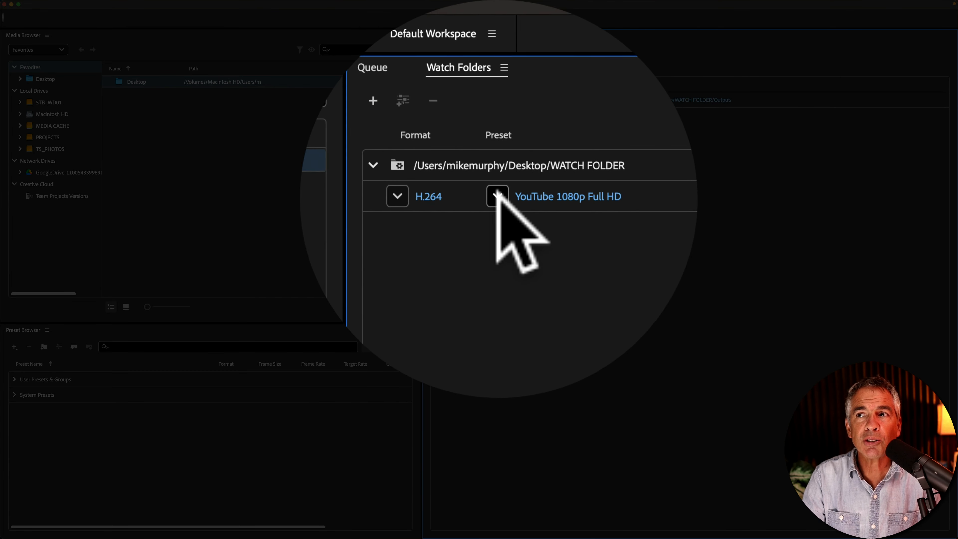
{"action": "left_click", "coordinate": [495, 192]}
{"action": "left_click", "coordinate": [474, 270]}
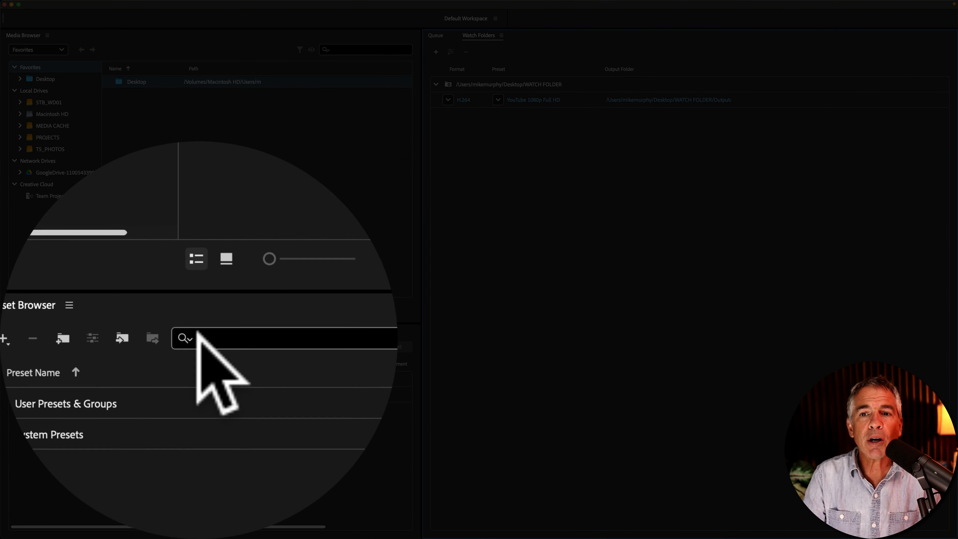
- Apply the YouTube 2160p 4K Ultra HD preset from Mike's Presets to the watch folder output
{"action": "left_click", "coordinate": [145, 332]}
{"action": "left_click", "coordinate": [29, 336]}
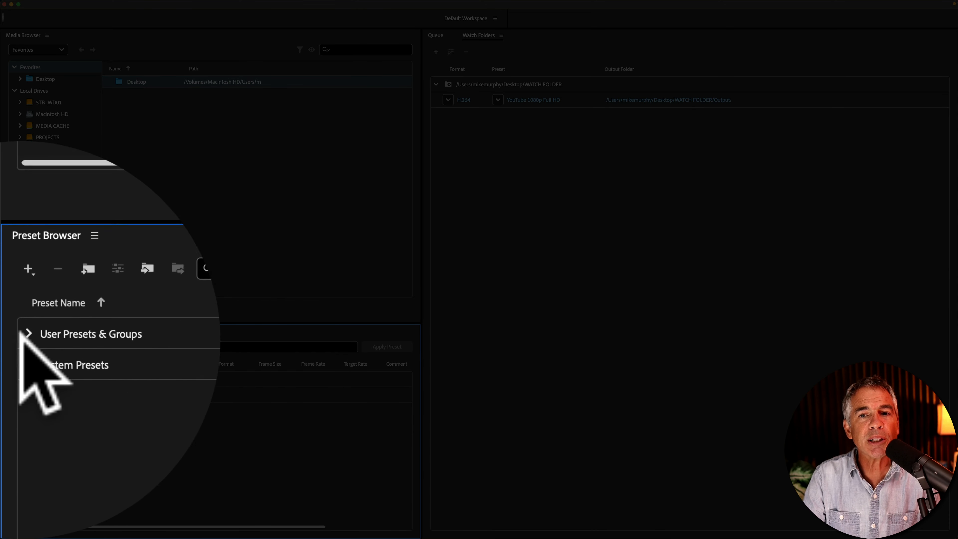
{"action": "left_click", "coordinate": [26, 334]}
{"action": "left_click", "coordinate": [26, 334]}
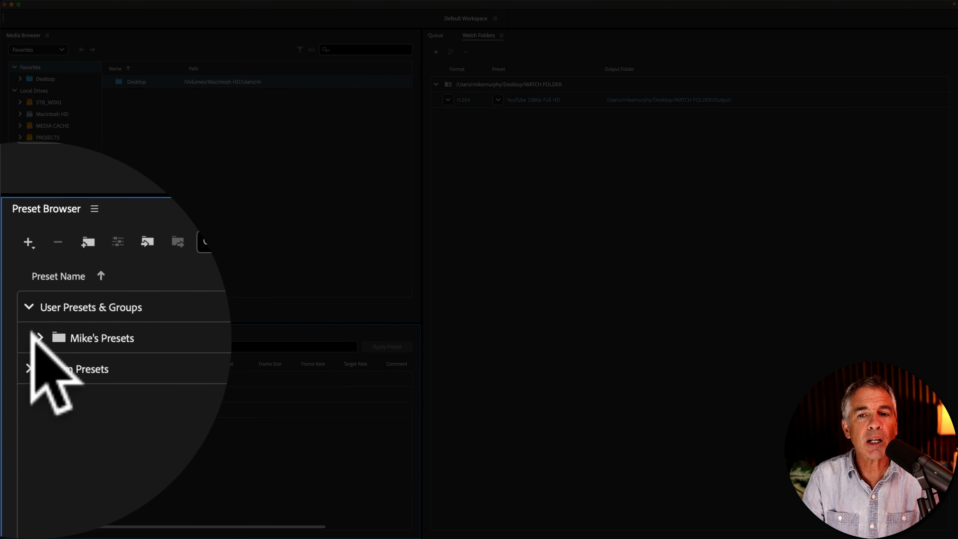
{"action": "left_click", "coordinate": [40, 339]}
{"action": "left_click", "coordinate": [97, 400]}
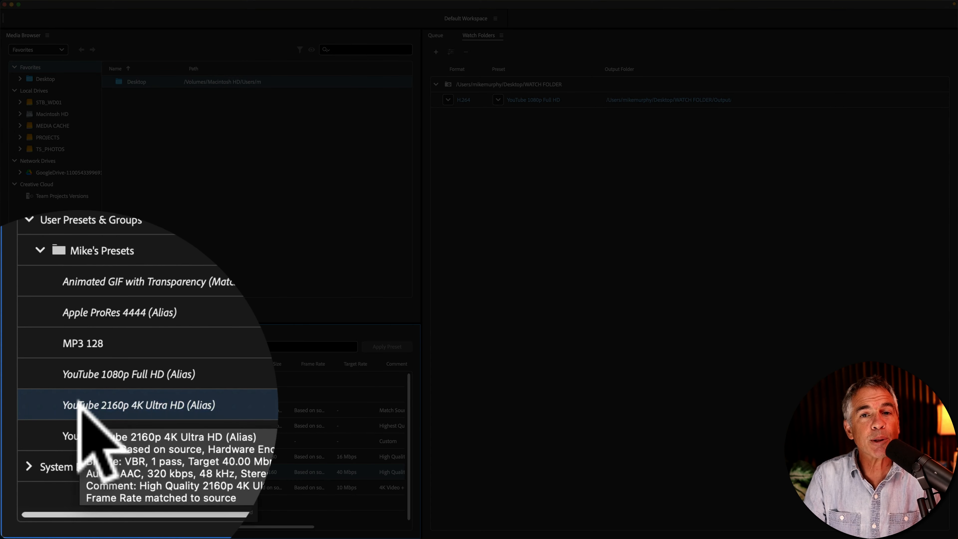
{"action": "left_click_drag", "start_coordinate": [96, 400], "coordinate": [514, 99]}
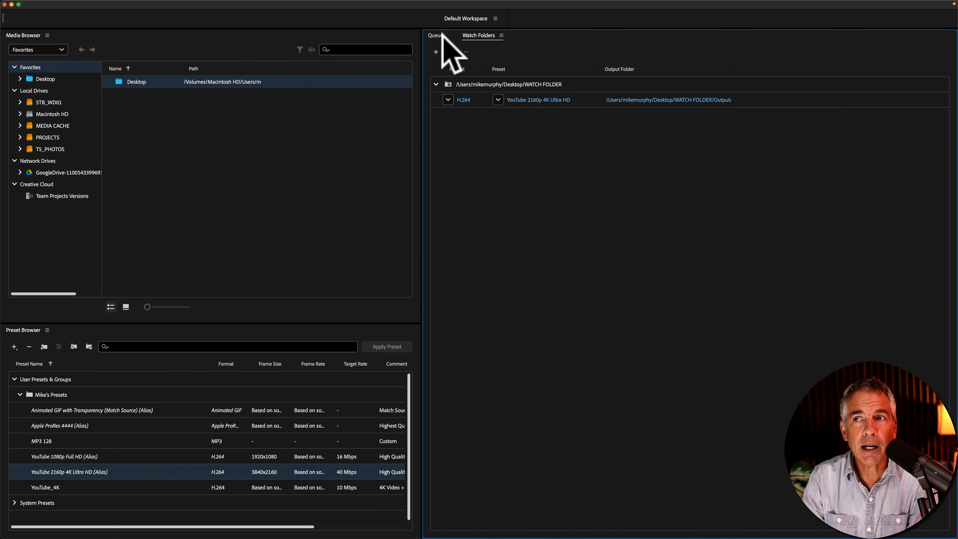
- Show the encoding queue and inspect the SUNBURST VIDEO.mp4 file information in Finder
{"action": "left_click", "coordinate": [440, 34]}
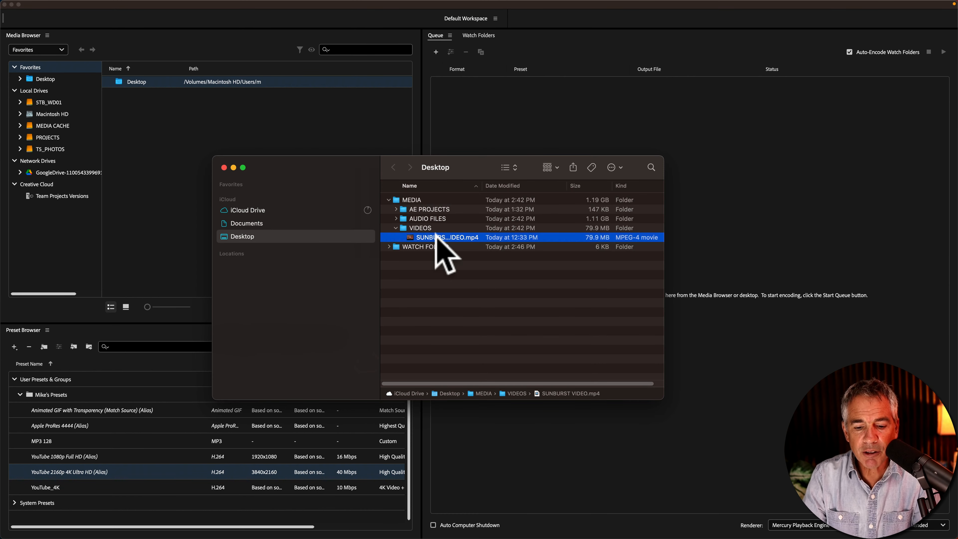
{"action": "key", "text": "super+i"}
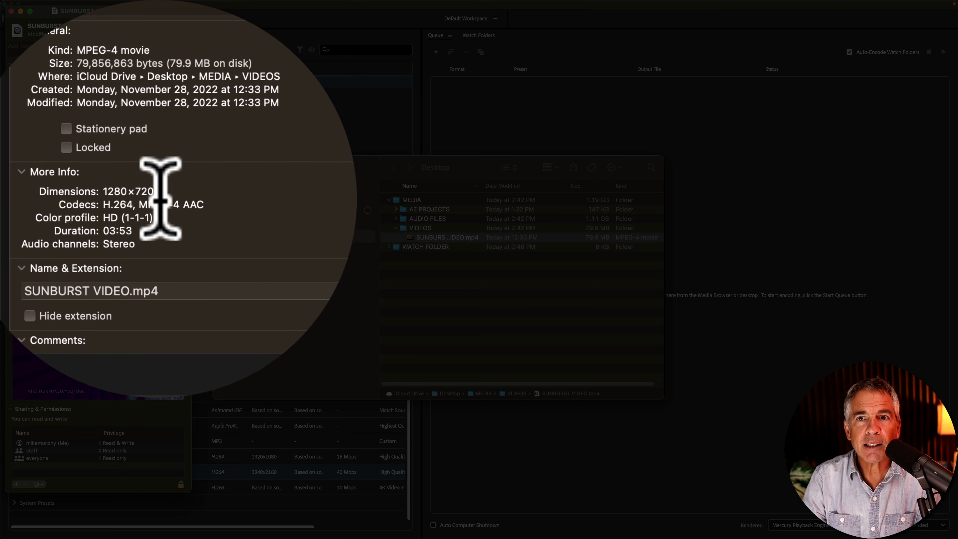
{"action": "left_click_drag", "start_coordinate": [158, 200], "coordinate": [96, 199]}
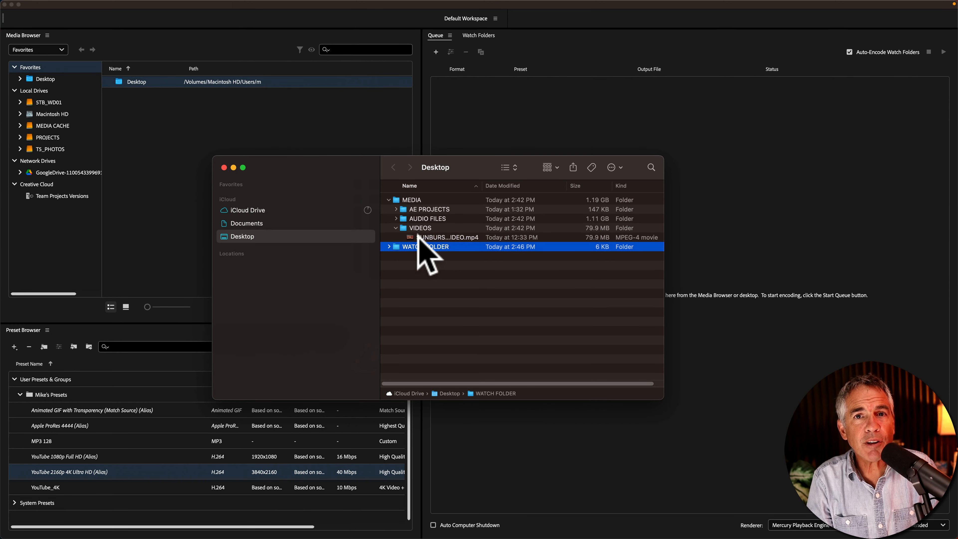
- Move SUNBURST VIDEO.mp4 from the VIDEOS folder into WATCH FOLDER to start encoding
{"action": "left_click", "coordinate": [416, 237]}
{"action": "left_click_drag", "start_coordinate": [416, 236], "coordinate": [415, 251]}
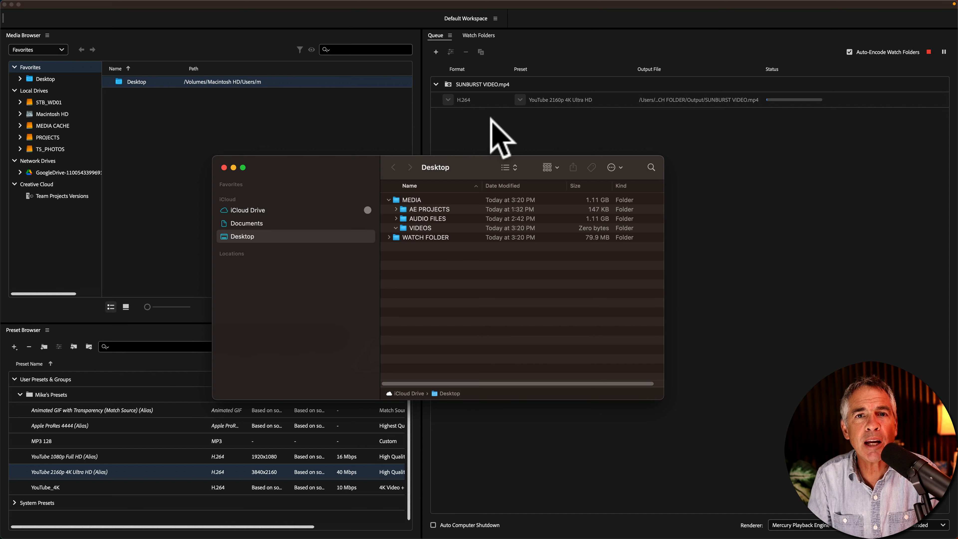
{"action": "left_click", "coordinate": [490, 117]}
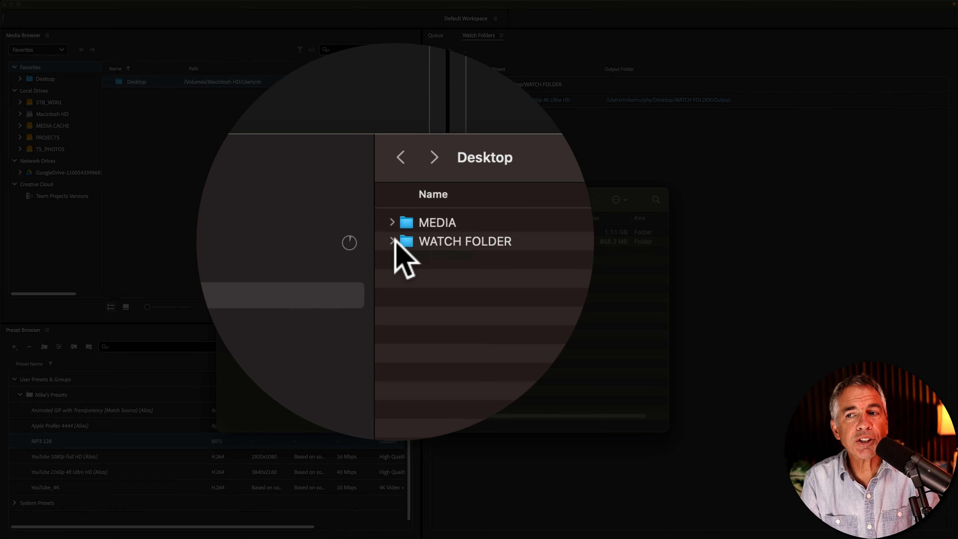
- Inspect the encoded output file's information and expand the Source subfolder inside WATCH FOLDER
{"action": "left_click", "coordinate": [392, 240]}
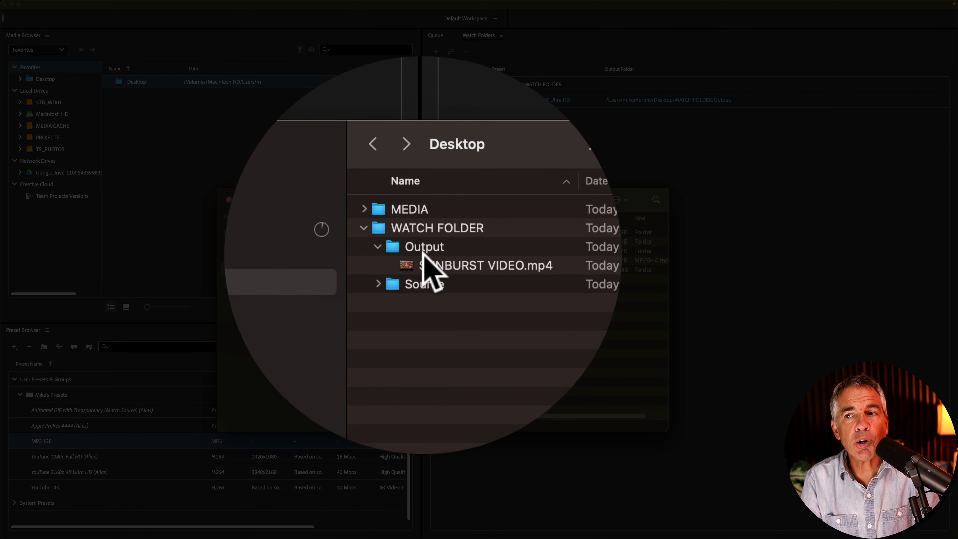
{"action": "left_click", "coordinate": [433, 261]}
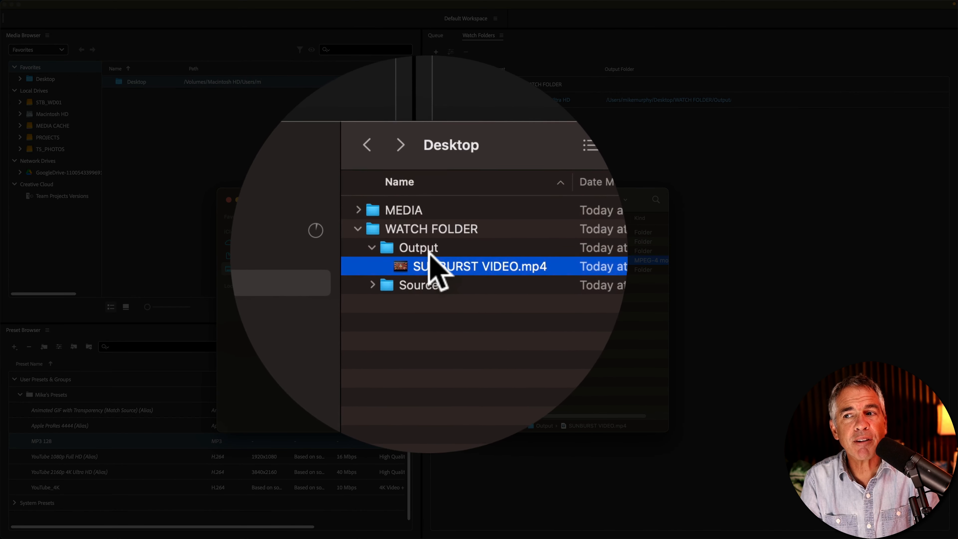
{"action": "key", "text": "super+i"}
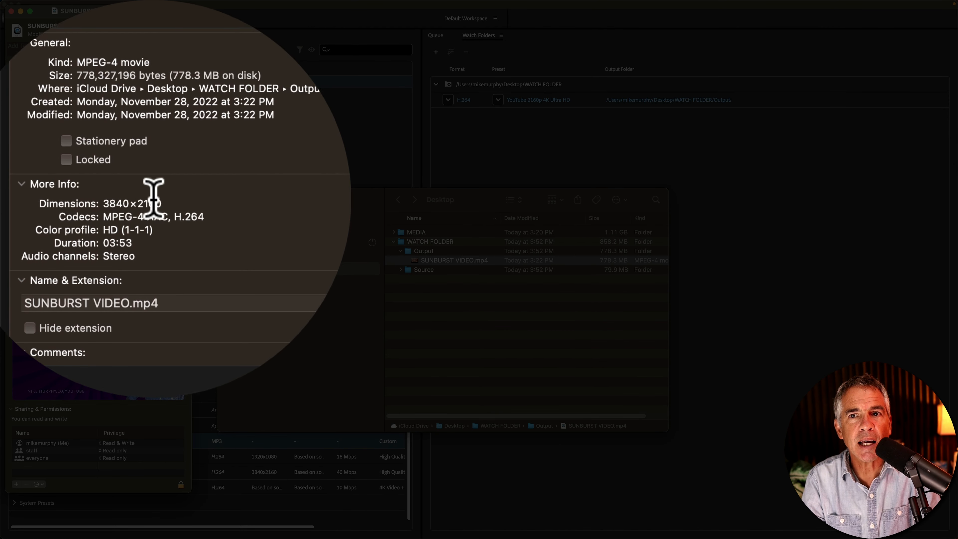
{"action": "double_click", "coordinate": [154, 202]}
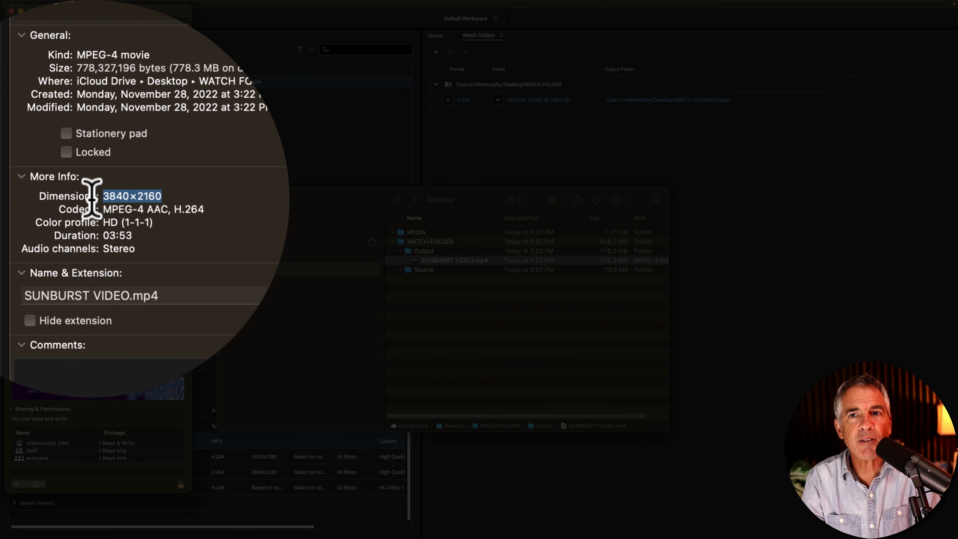
{"action": "left_click", "coordinate": [23, 23]}
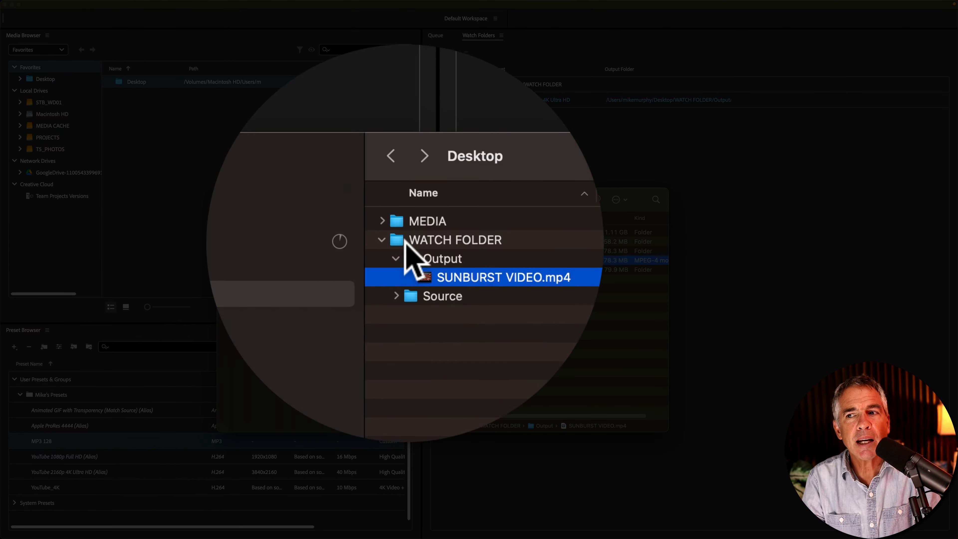
{"action": "left_click", "coordinate": [408, 269]}
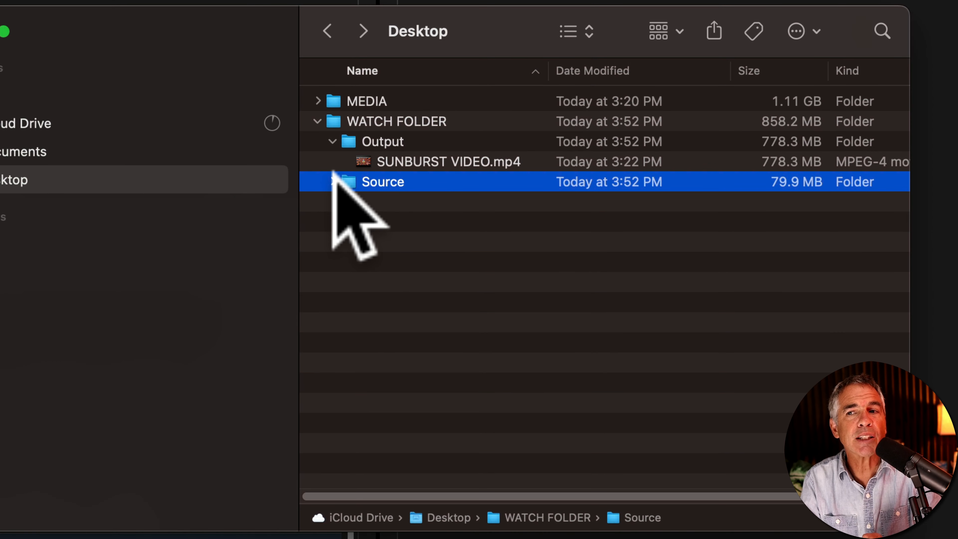
{"action": "left_click", "coordinate": [332, 182]}
{"action": "left_click", "coordinate": [431, 219]}
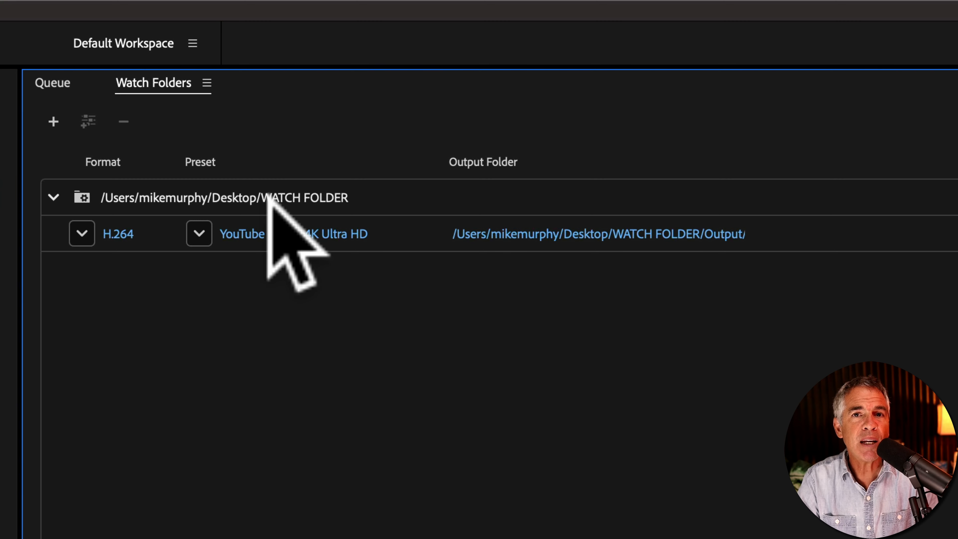
- Add a second output to the watch folder using the YouTube 1080p Full HD preset
{"action": "left_click", "coordinate": [327, 187]}
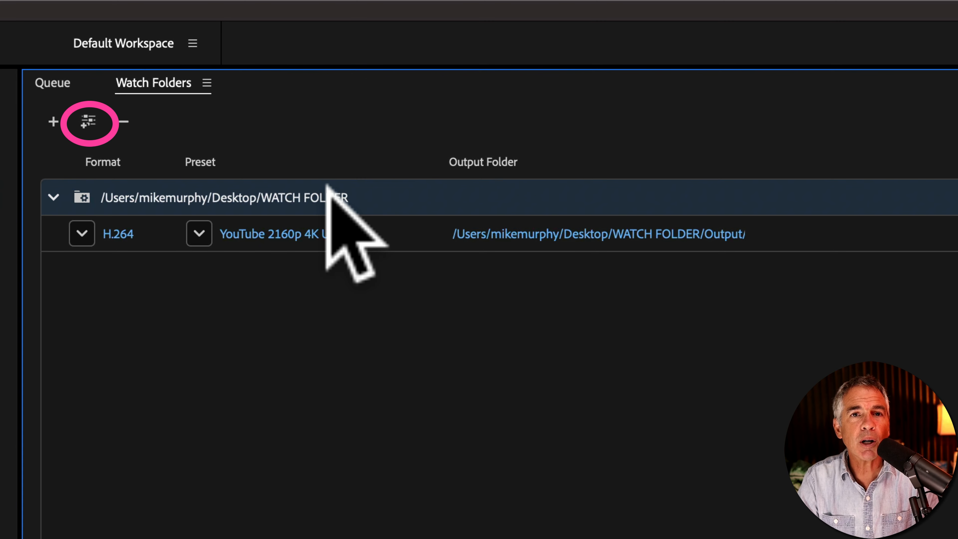
{"action": "left_click", "coordinate": [88, 120]}
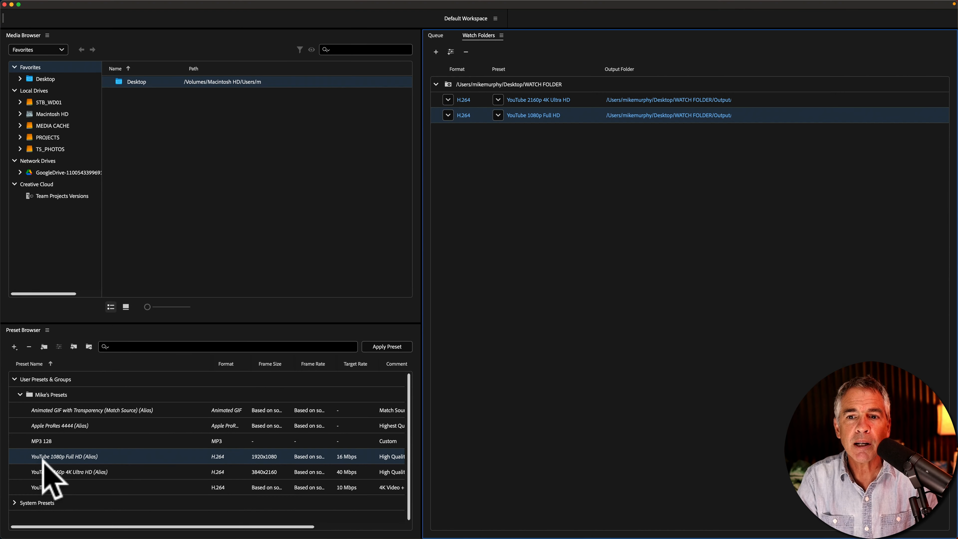
{"action": "left_click_drag", "start_coordinate": [46, 456], "coordinate": [515, 117]}
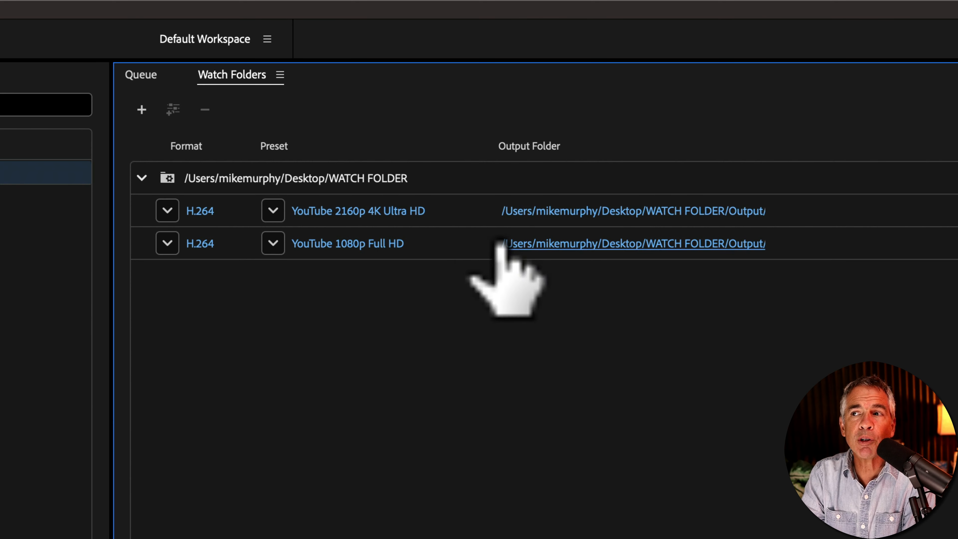
- Remove the second output from the watch folder
{"action": "left_click", "coordinate": [446, 242]}
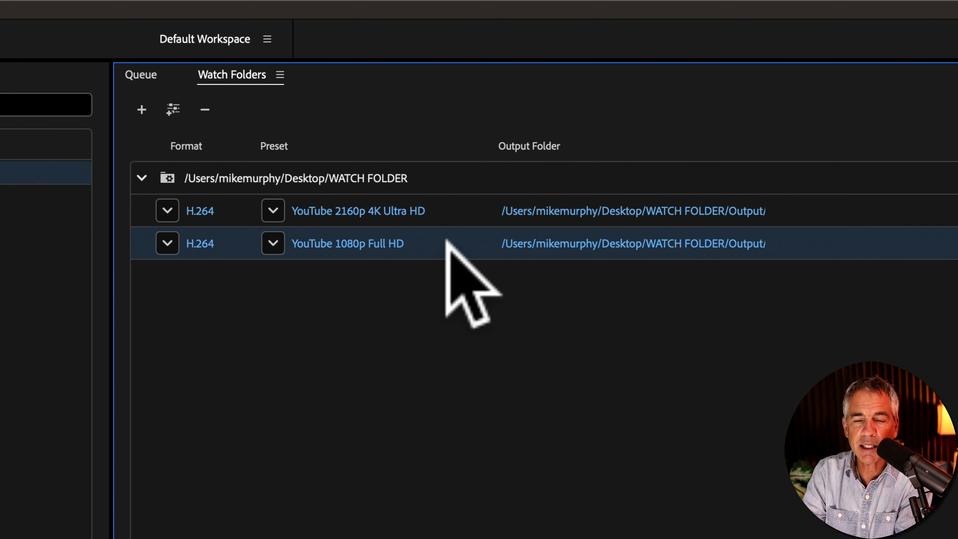
{"action": "left_click", "coordinate": [204, 108]}
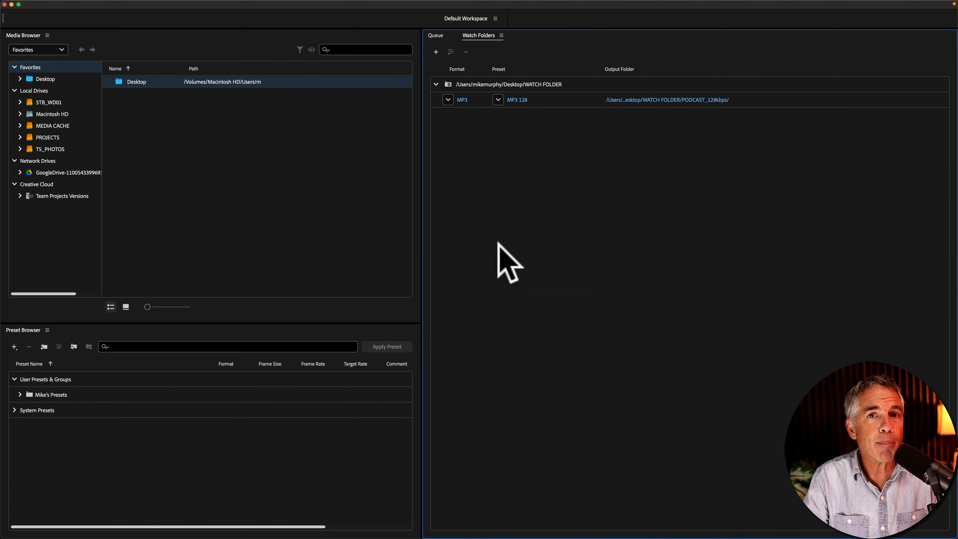
- Select all six AUDIO FILE WAV files and move them into WATCH FOLDER for MP3 128 encoding
{"action": "left_click", "coordinate": [520, 84]}
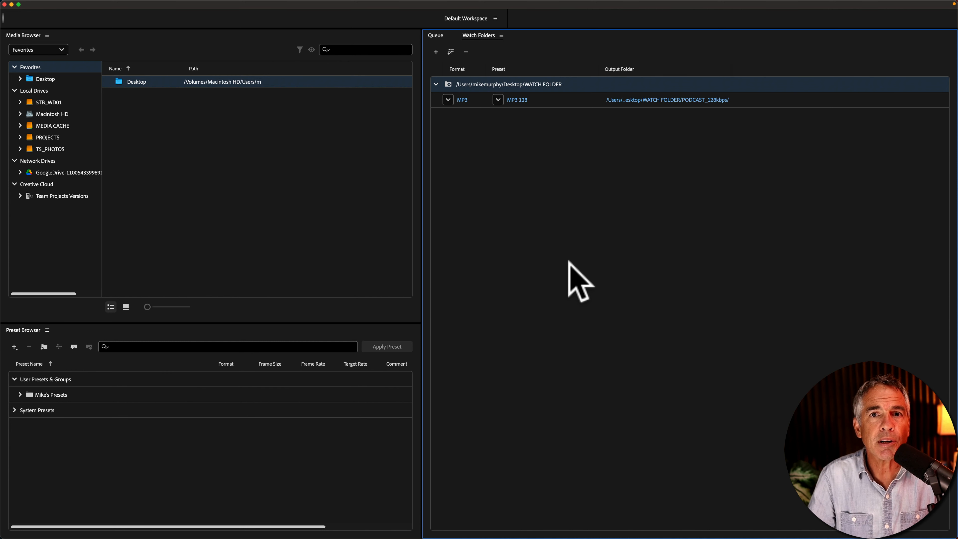
{"action": "left_click", "coordinate": [560, 100]}
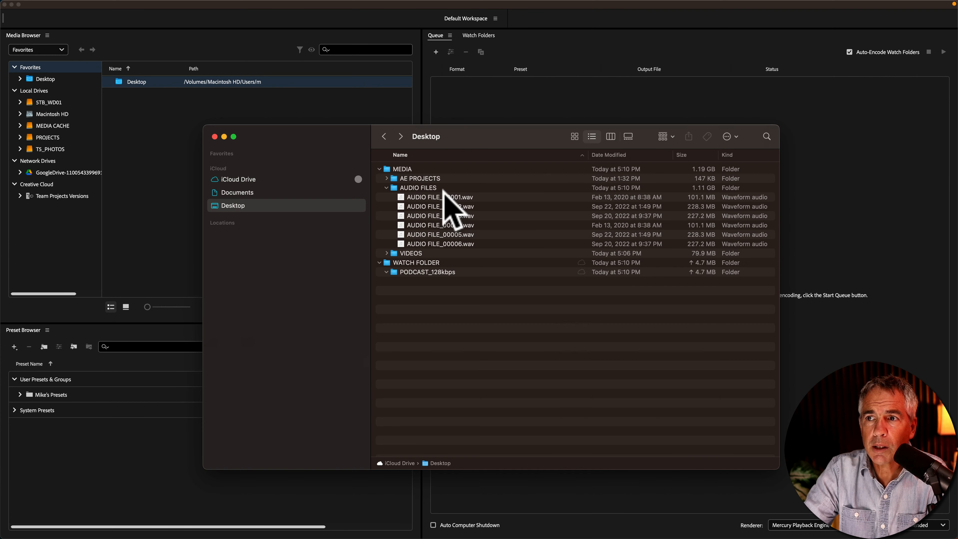
{"action": "left_click", "coordinate": [445, 196]}
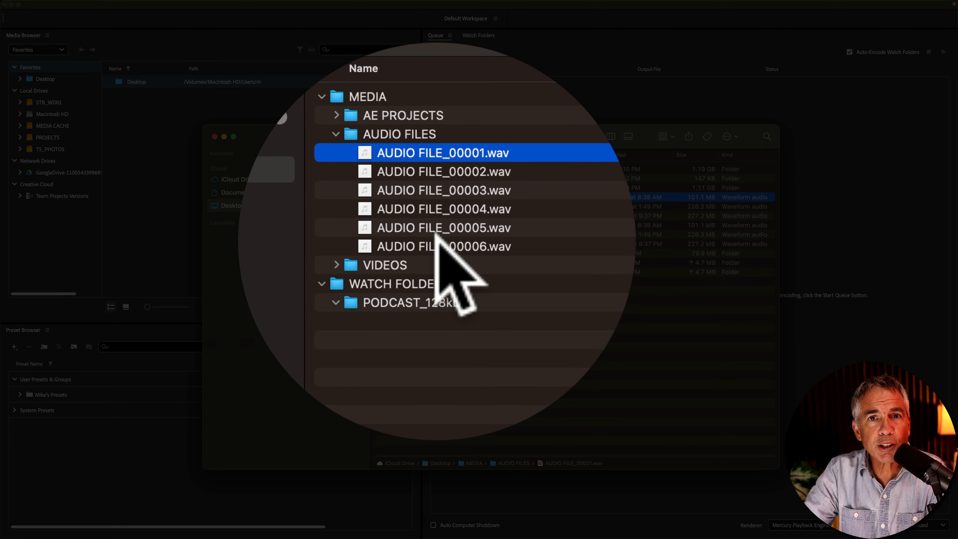
{"action": "left_click", "coordinate": [437, 237], "text": "shift"}
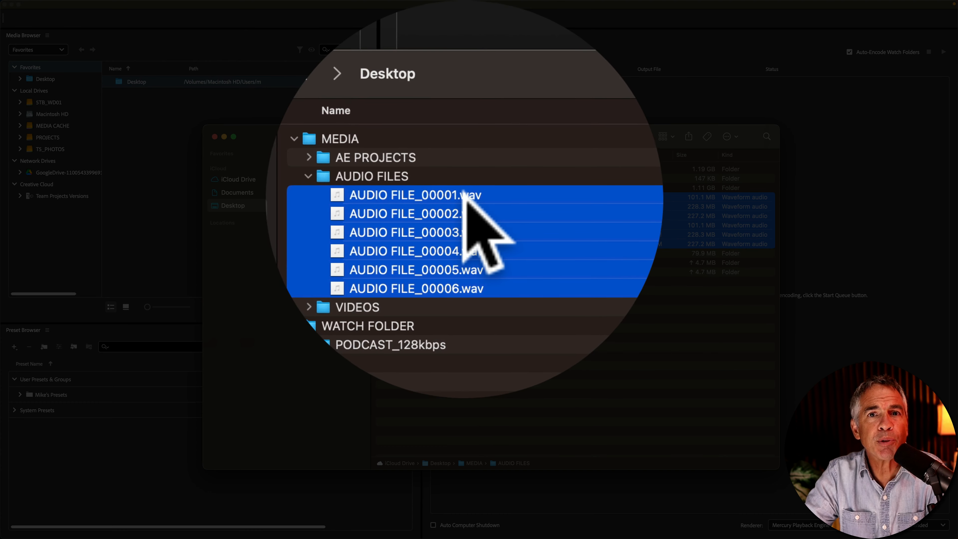
{"action": "left_click_drag", "start_coordinate": [438, 195], "coordinate": [421, 260]}
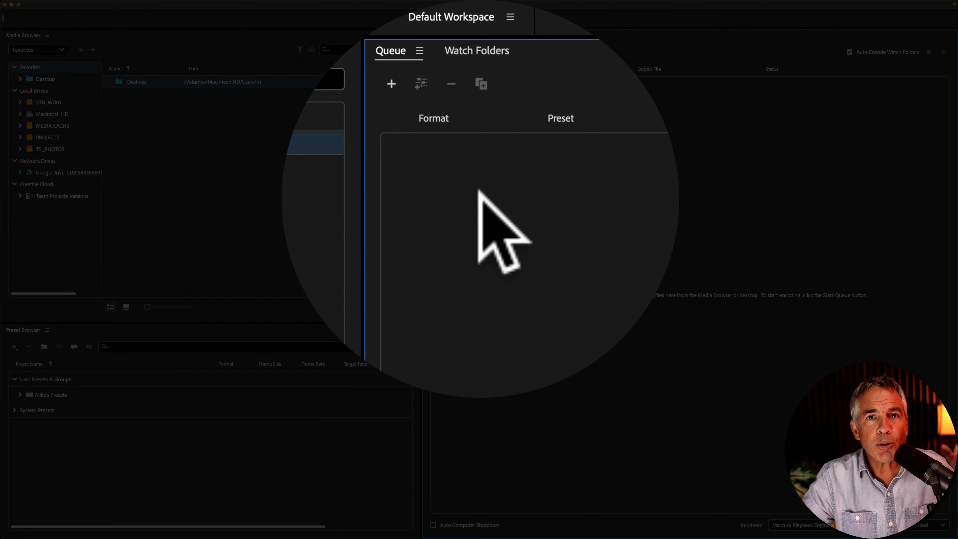